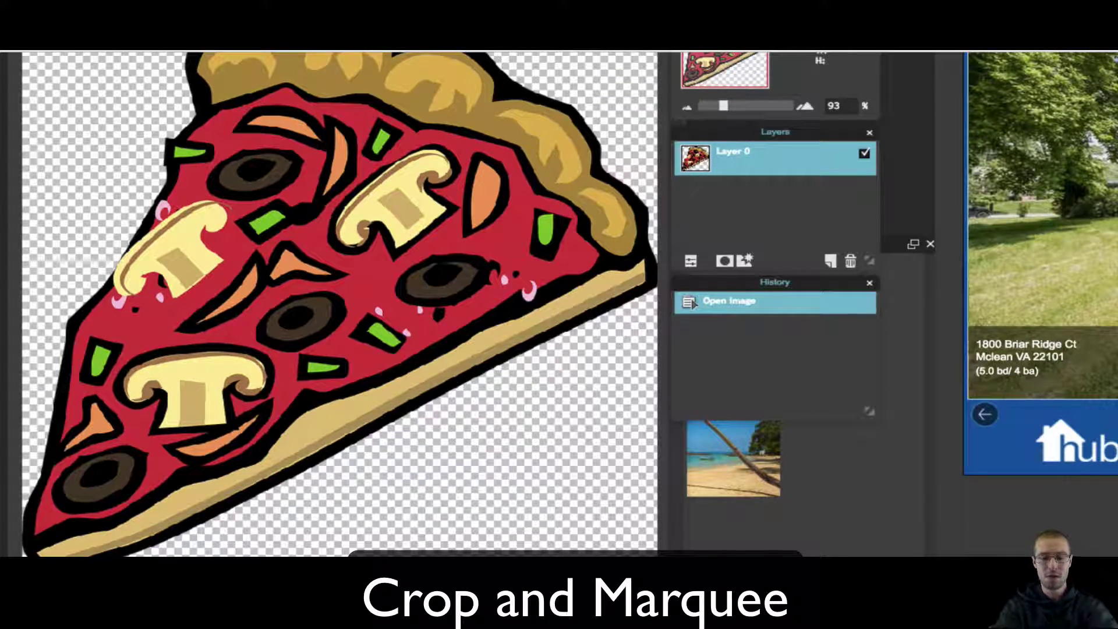
# Step: Zoom the pizza slice view out to 50% with Ctrl+minus
pyautogui.hotkey('ctrl', '-')
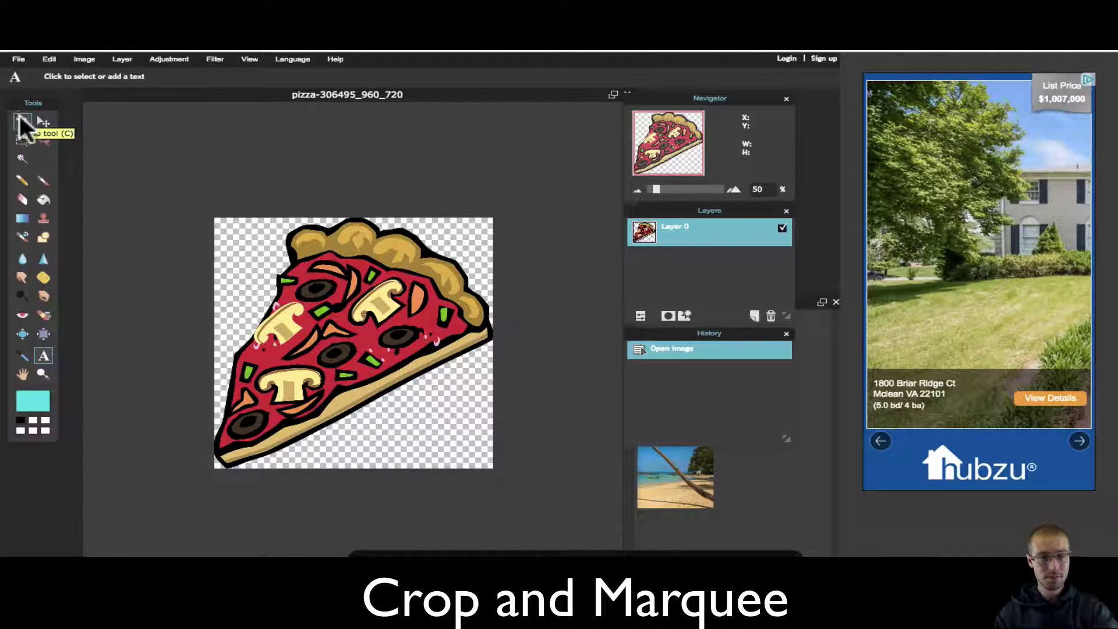
# Step: Crop the pizza image to a small square around one mushroom
pyautogui.click(33, 156)
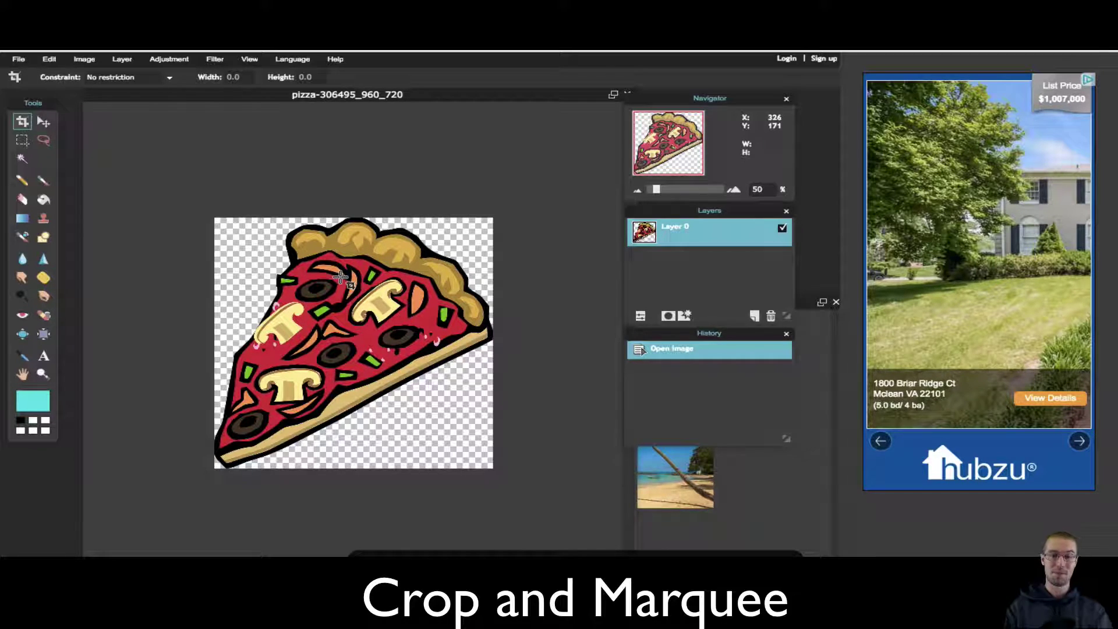
pyautogui.scroll(-2, 346, 283)
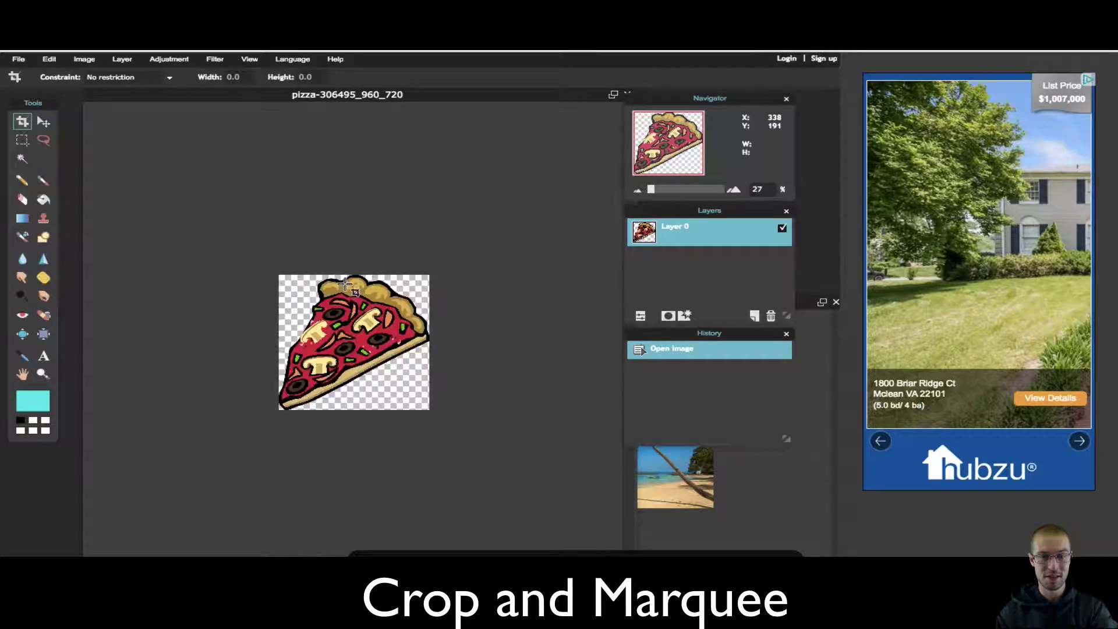
pyautogui.scroll(5, 345, 283)
pyautogui.scroll(-2, 346, 256)
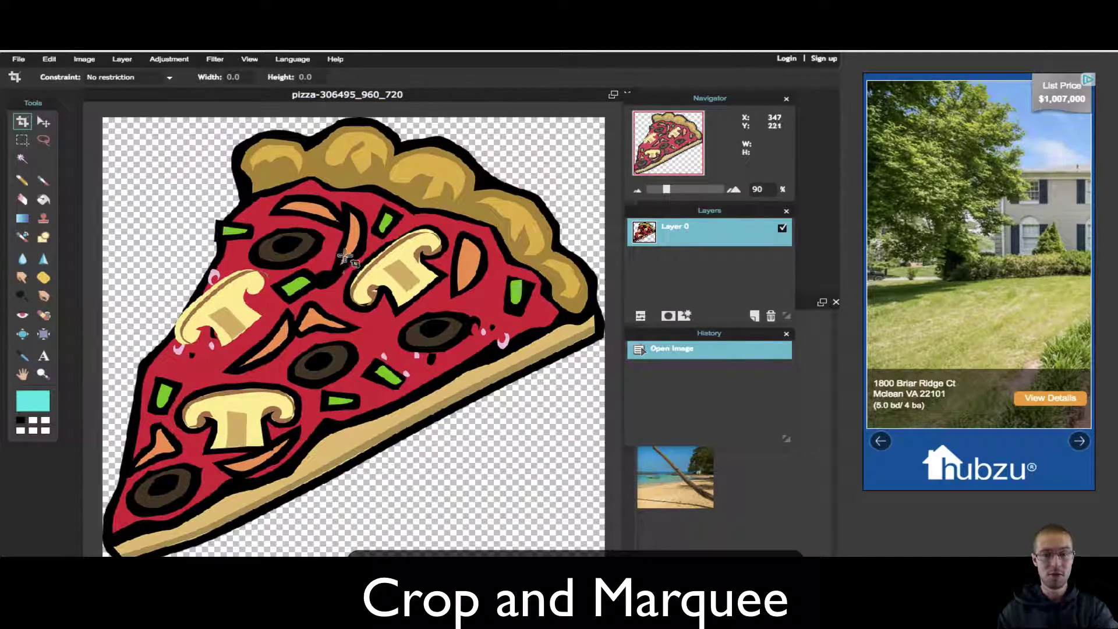
pyautogui.moveTo(336, 215); pyautogui.dragTo(459, 336)
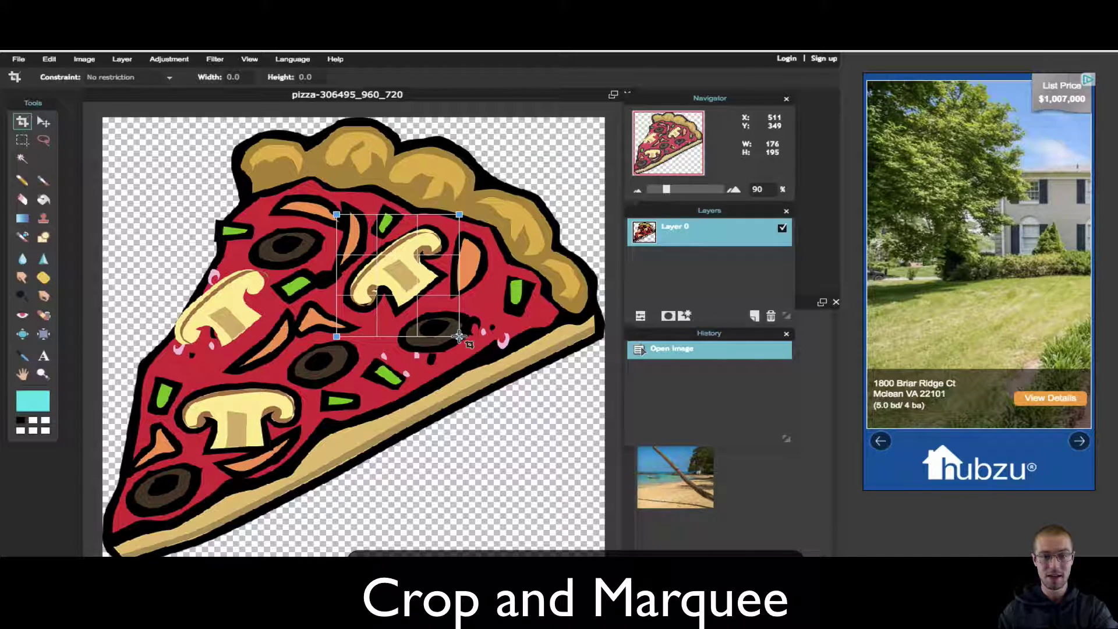
pyautogui.doubleClick(421, 274)
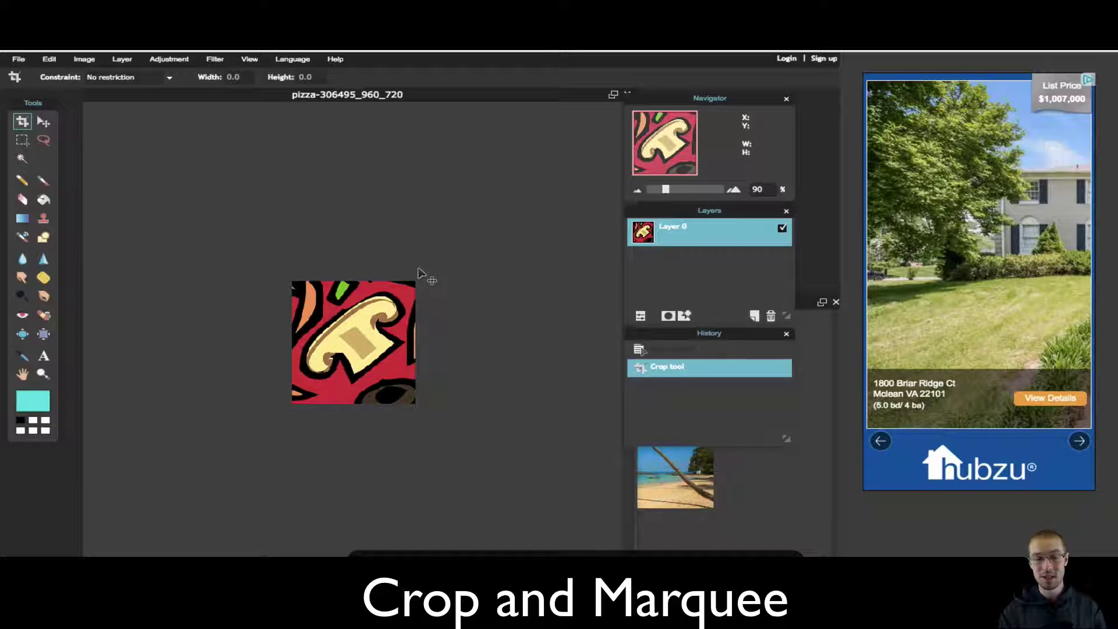
# Step: Undo the mushroom crop, crop around a black olive, then undo that crop too
pyautogui.hotkey('ctrl', 'z')
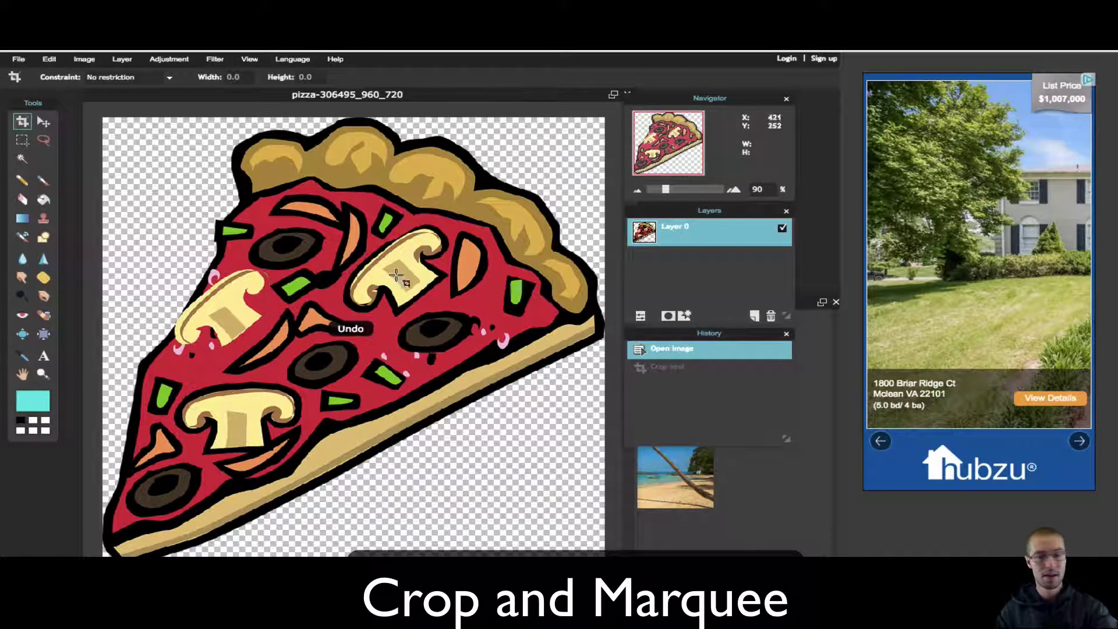
pyautogui.moveTo(390, 303); pyautogui.dragTo(475, 355)
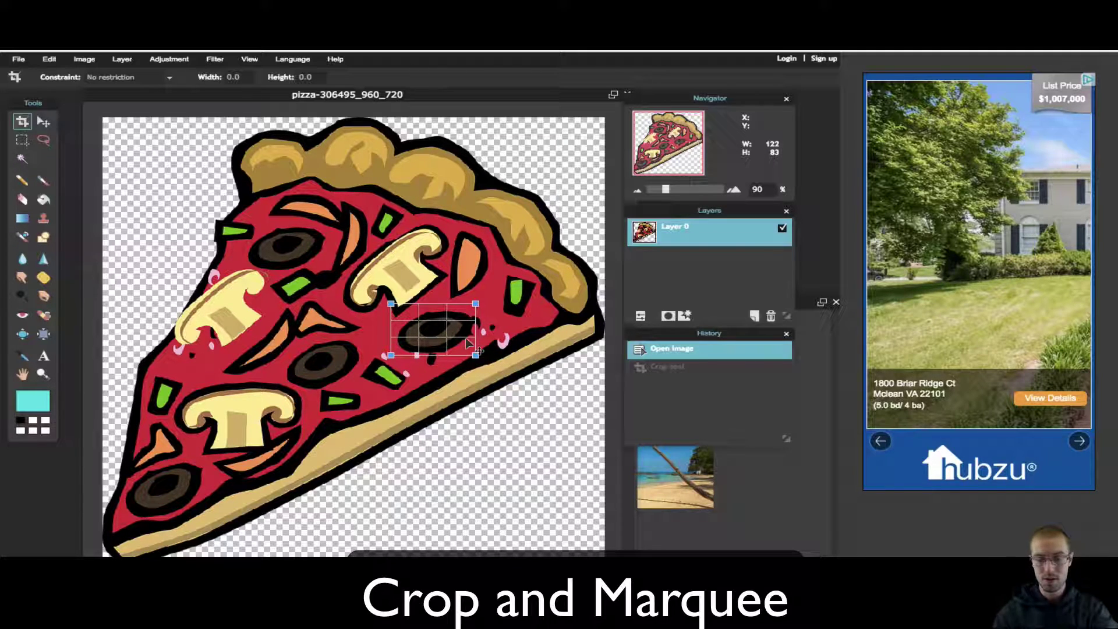
pyautogui.press('Return')
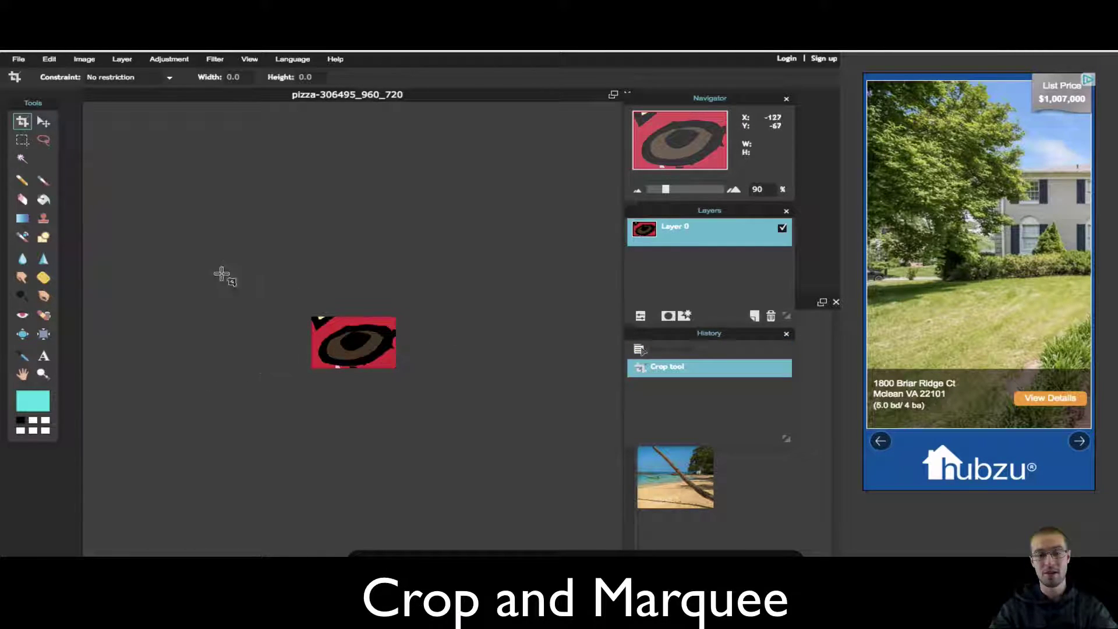
pyautogui.hotkey('ctrl', 'z')
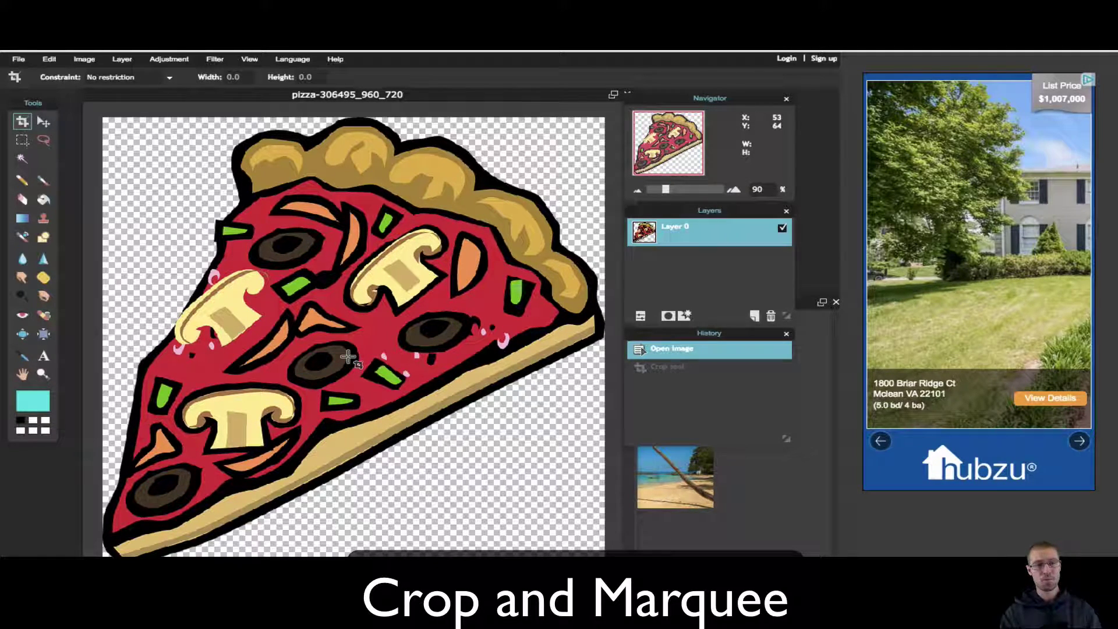
# Step: Select the Marquee tool and set the Navigator zoom to 30%
pyautogui.click(18, 138)
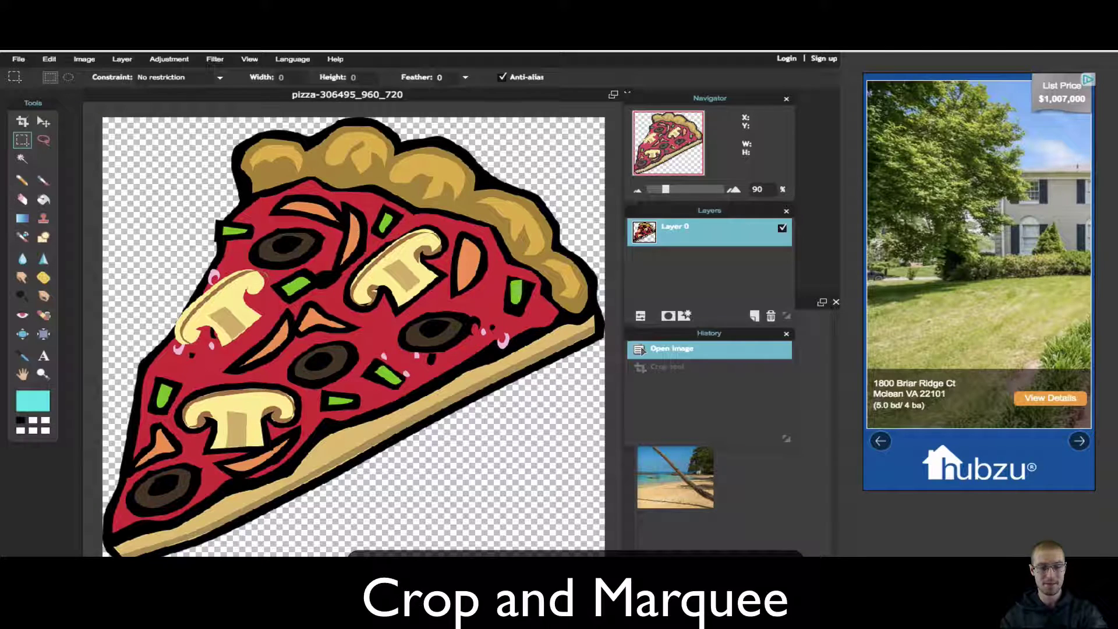
pyautogui.write('30')
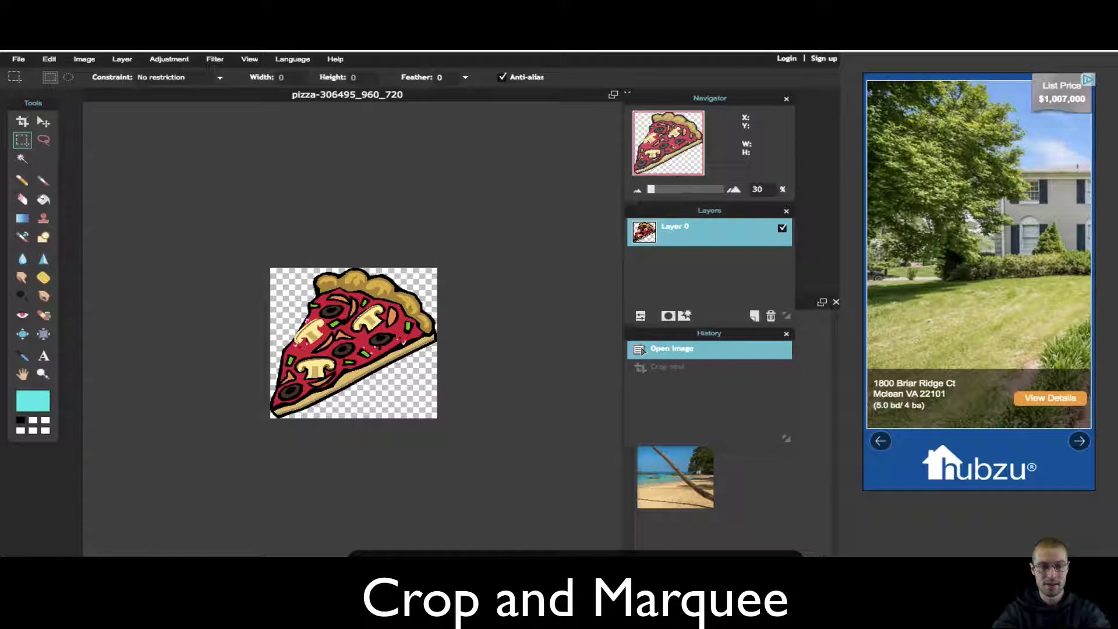
# Step: Show the beach photo at 200% in an enlarged, repositioned window, then return to the pizza document
pyautogui.click(725, 502)
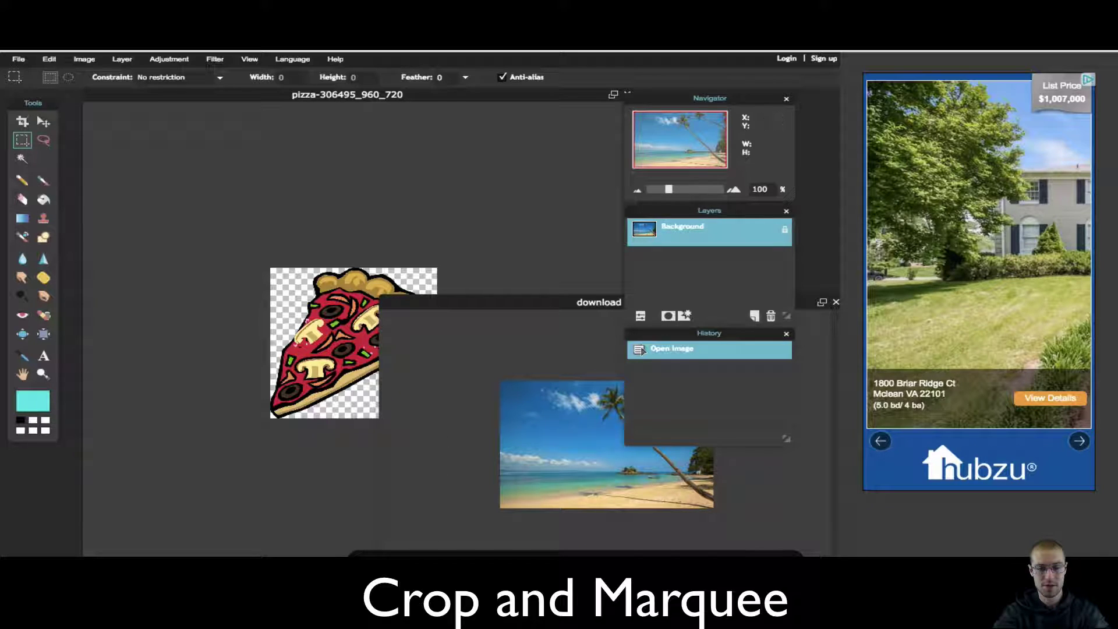
pyautogui.hotkey('ctrl', '+')
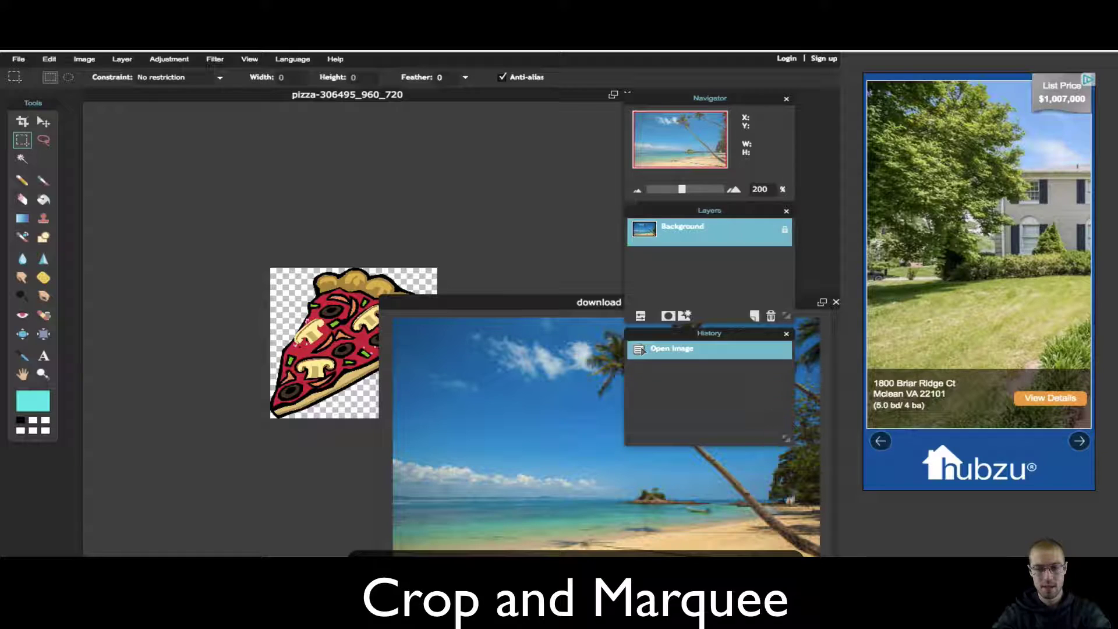
pyautogui.moveTo(561, 307); pyautogui.dragTo(352, 189)
pyautogui.moveTo(632, 467); pyautogui.dragTo(746, 559)
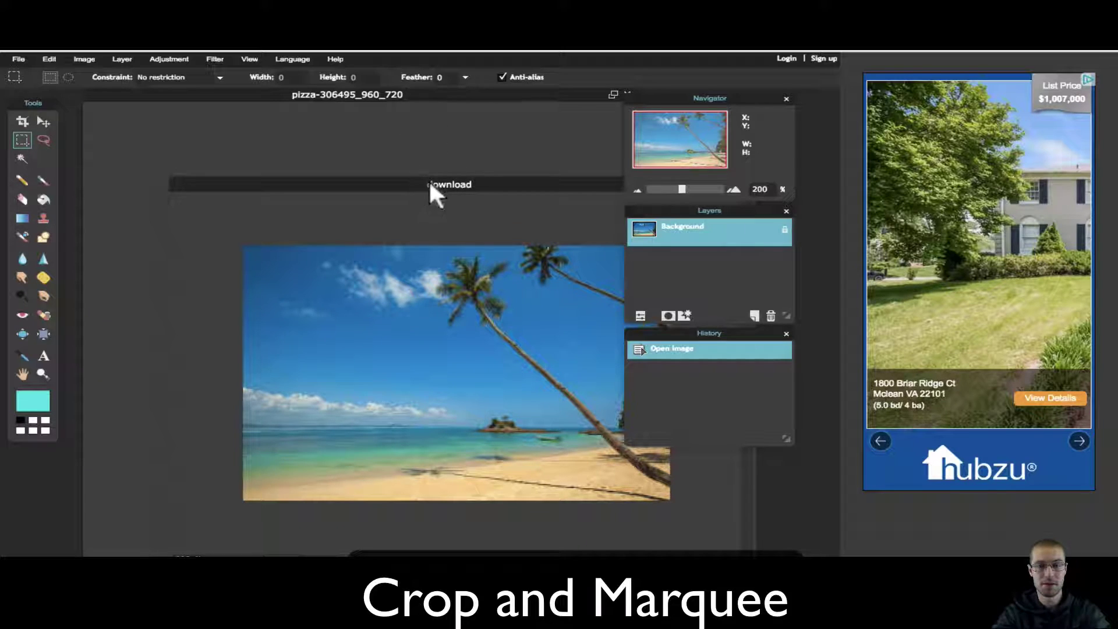
pyautogui.moveTo(428, 179); pyautogui.dragTo(507, 241)
pyautogui.click(457, 162)
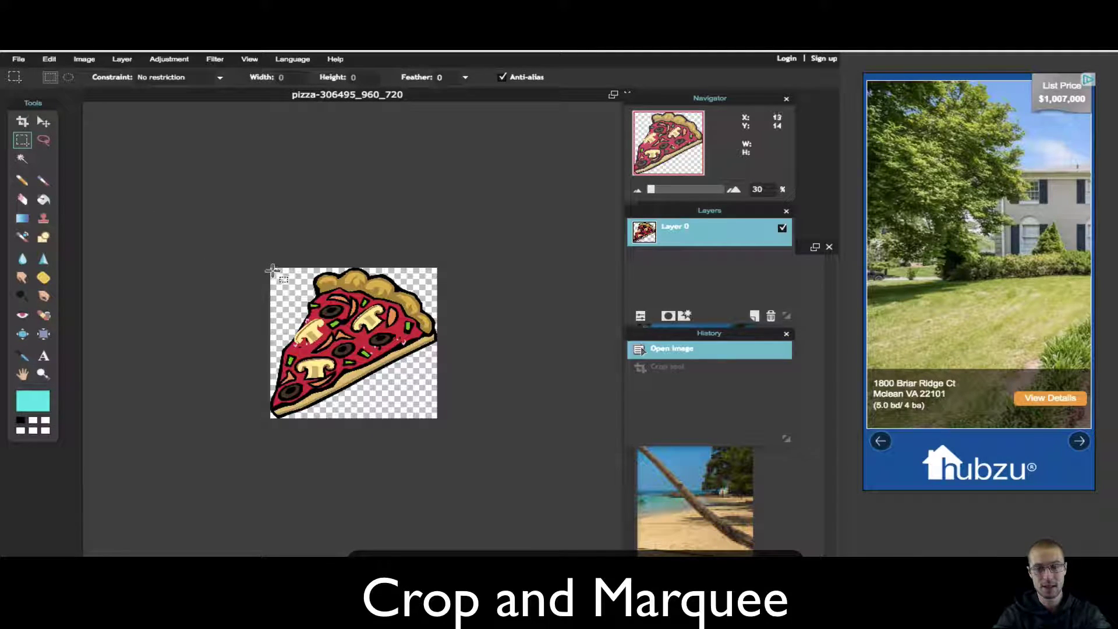
# Step: Select the whole pizza slice and paste it onto the beach photo as Layer 1
pyautogui.moveTo(270, 269); pyautogui.dragTo(444, 428)
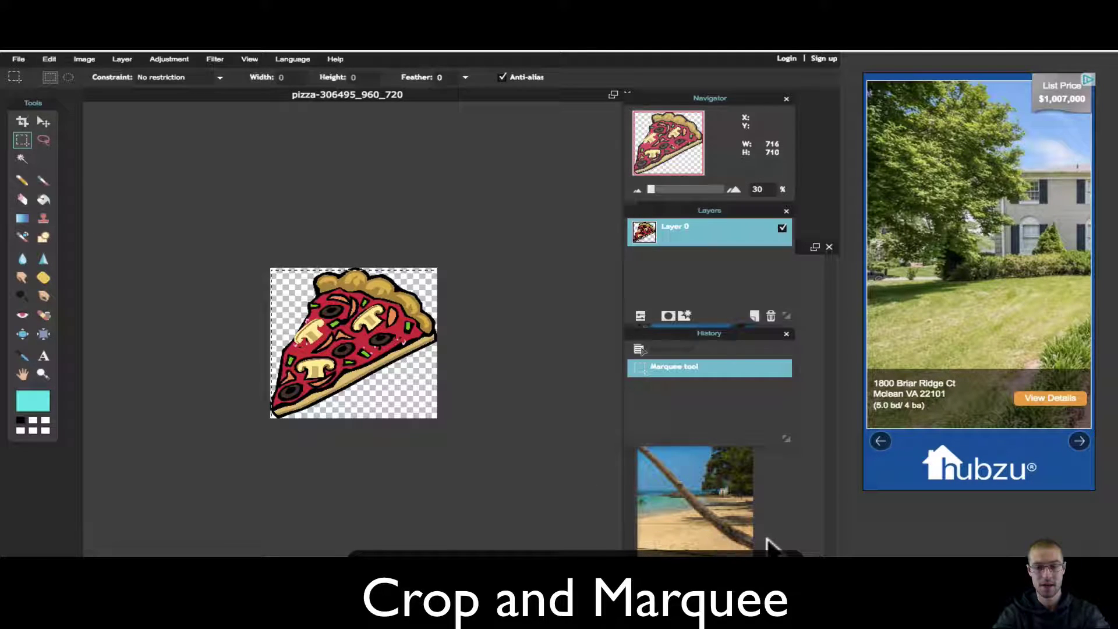
pyautogui.moveTo(769, 544); pyautogui.dragTo(781, 531)
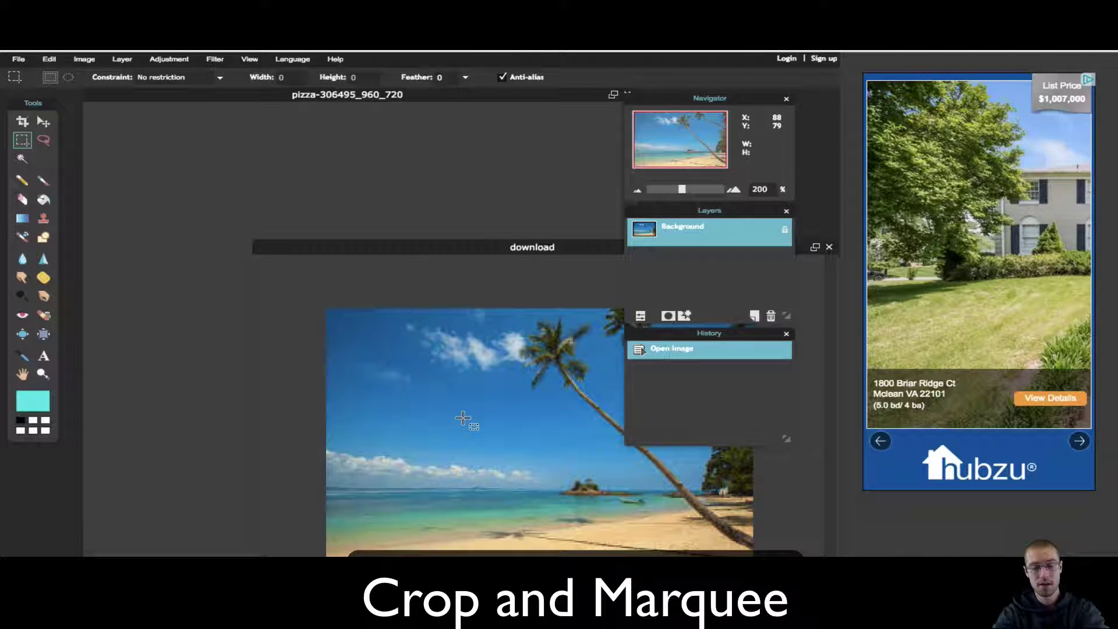
pyautogui.hotkey('ctrl', 'v')
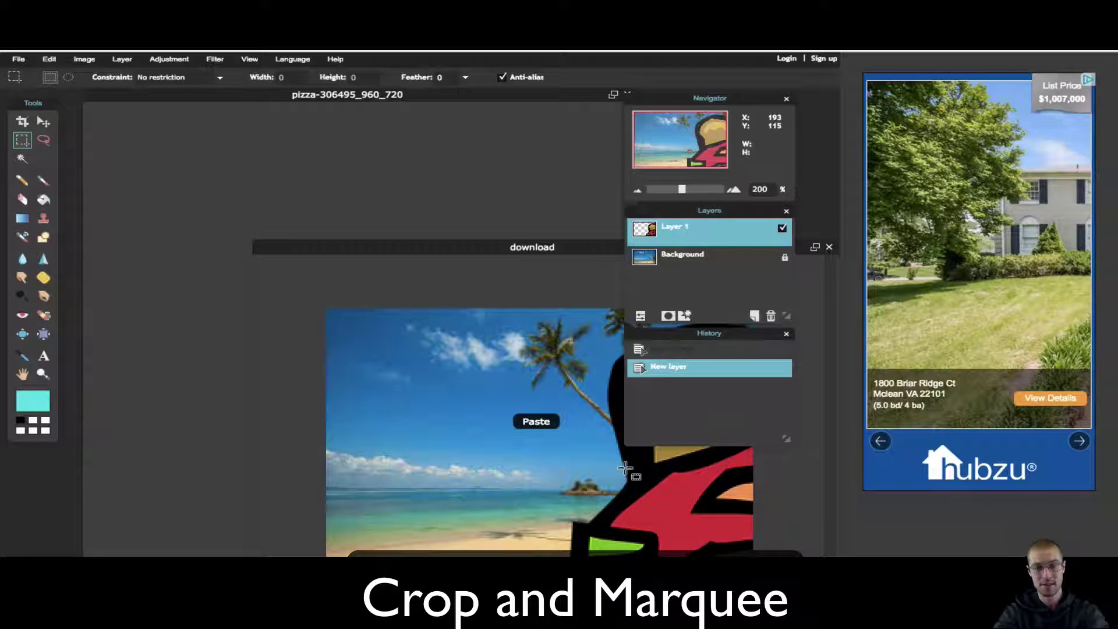
pyautogui.moveTo(458, 246); pyautogui.dragTo(326, 188)
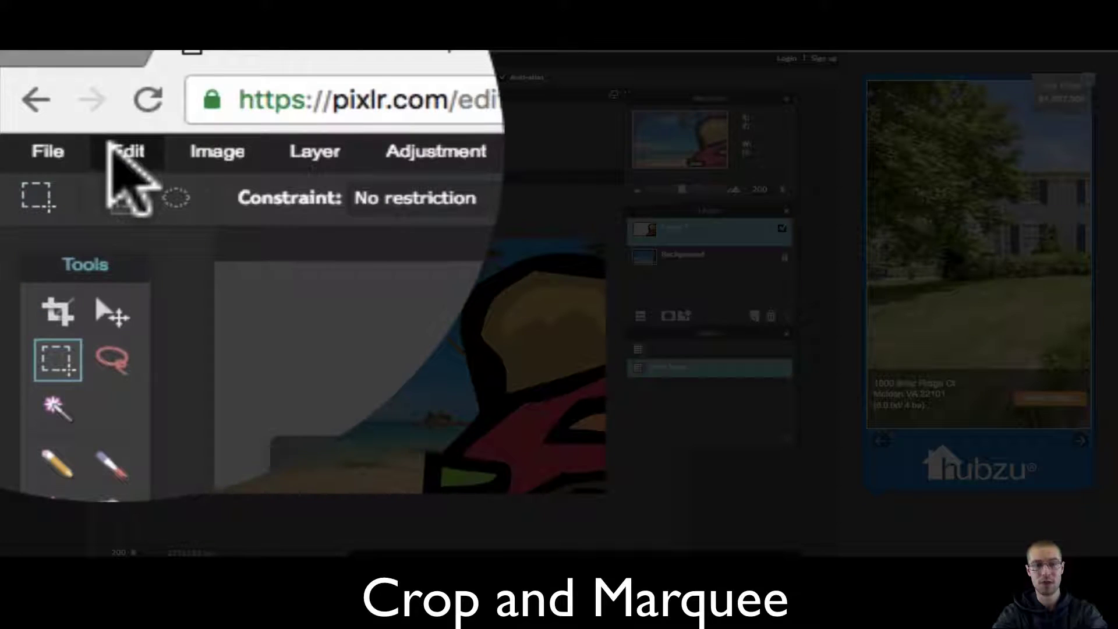
# Step: Free-transform the pasted pizza, scaling it down and moving it into the upper photo
pyautogui.click(114, 149)
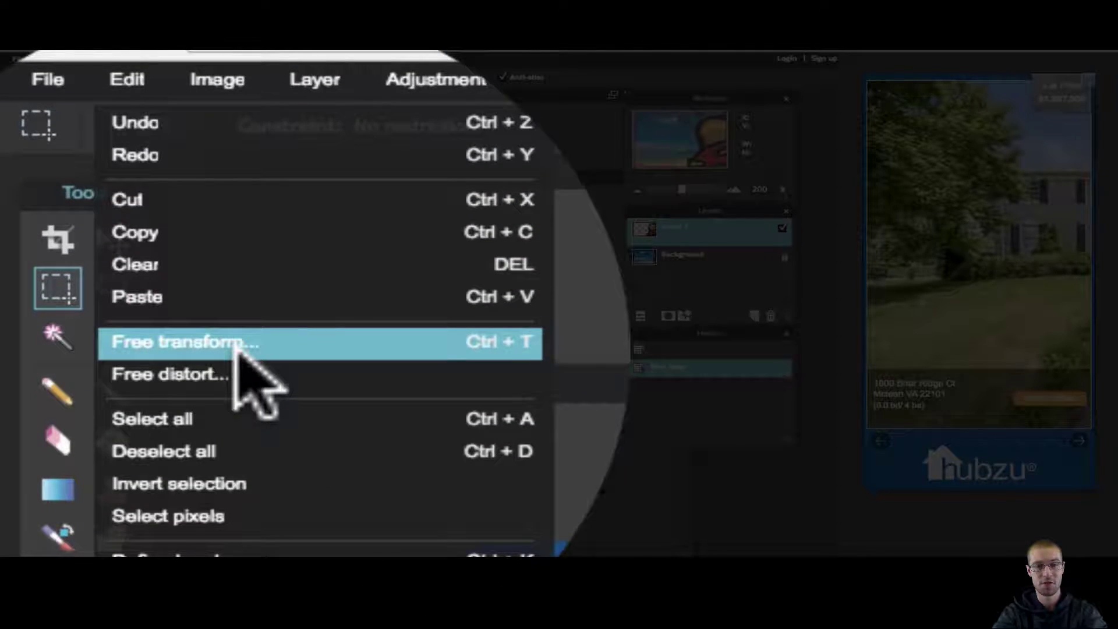
pyautogui.click(239, 345)
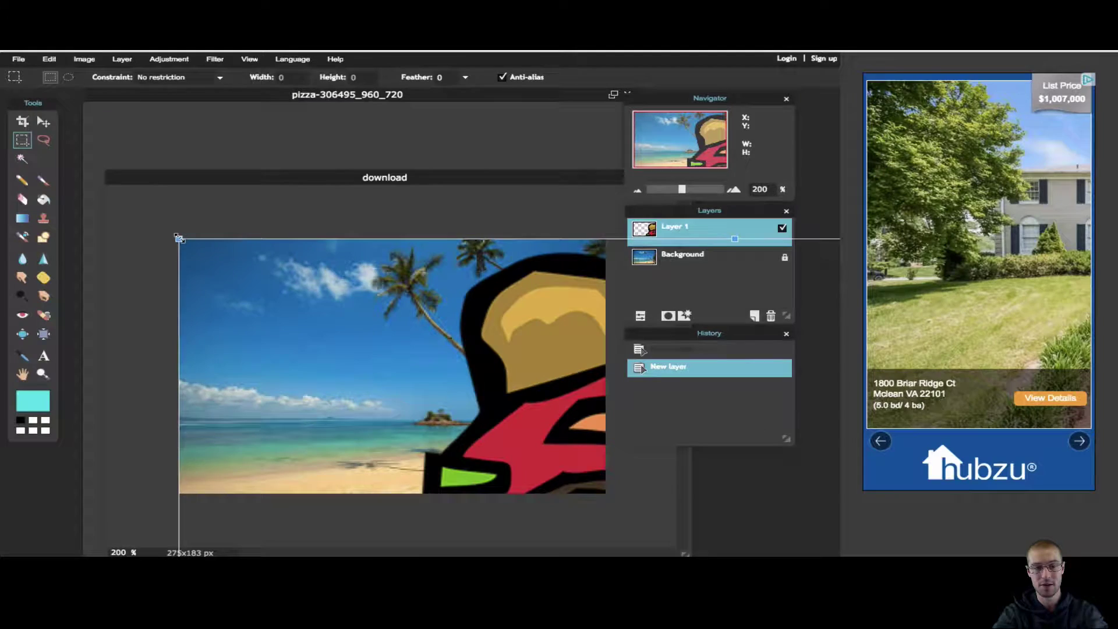
pyautogui.moveTo(179, 238); pyautogui.dragTo(484, 454)
pyautogui.moveTo(536, 495); pyautogui.dragTo(417, 412)
pyautogui.moveTo(470, 462); pyautogui.dragTo(316, 285)
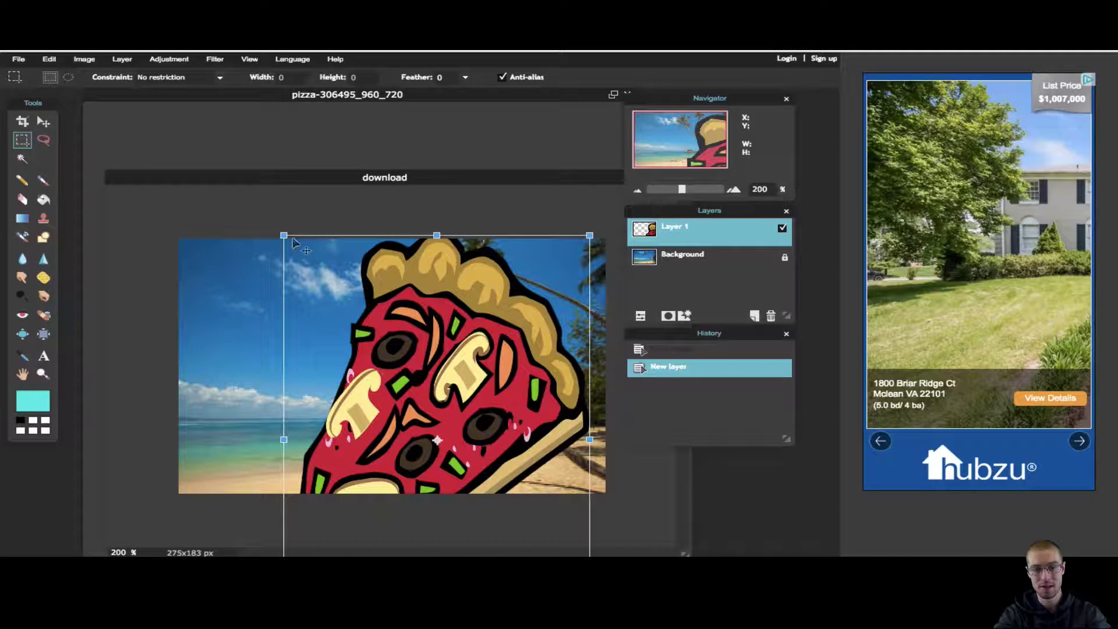
# Step: Shrink the slice further, tilt it toward the shoreline, set it on the sand and apply
pyautogui.moveTo(284, 235); pyautogui.dragTo(341, 449)
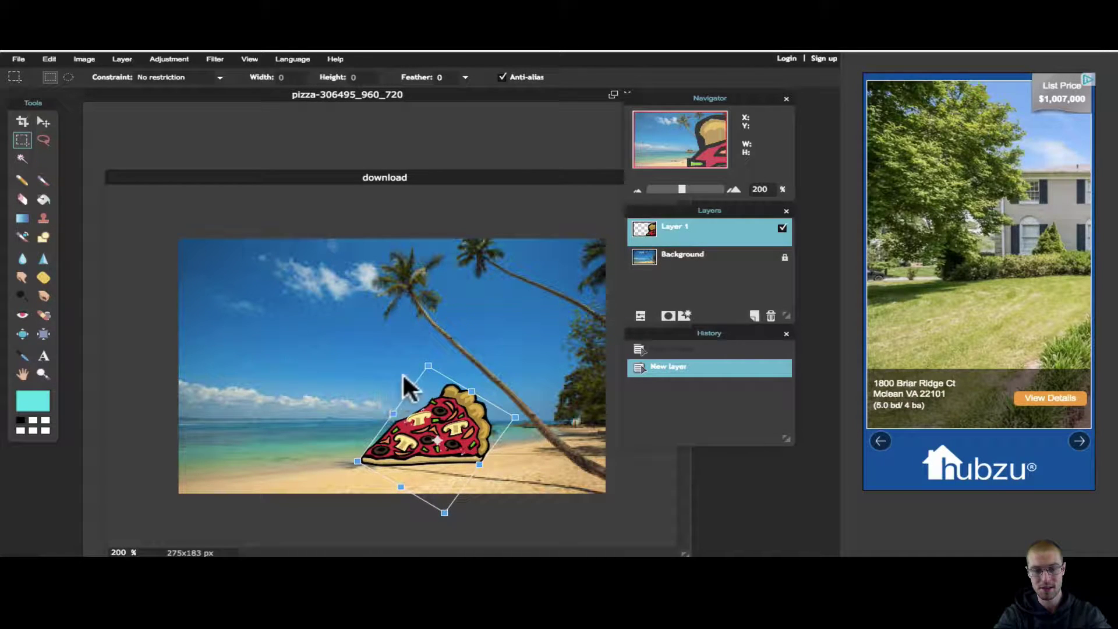
pyautogui.moveTo(423, 364); pyautogui.dragTo(433, 394)
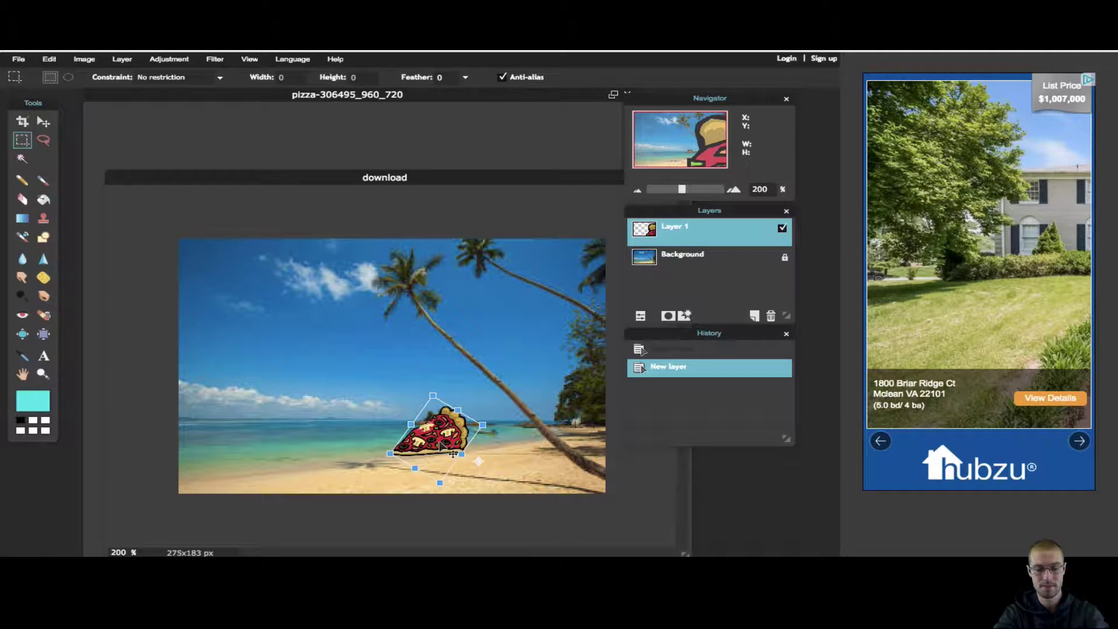
pyautogui.moveTo(435, 444); pyautogui.dragTo(508, 452)
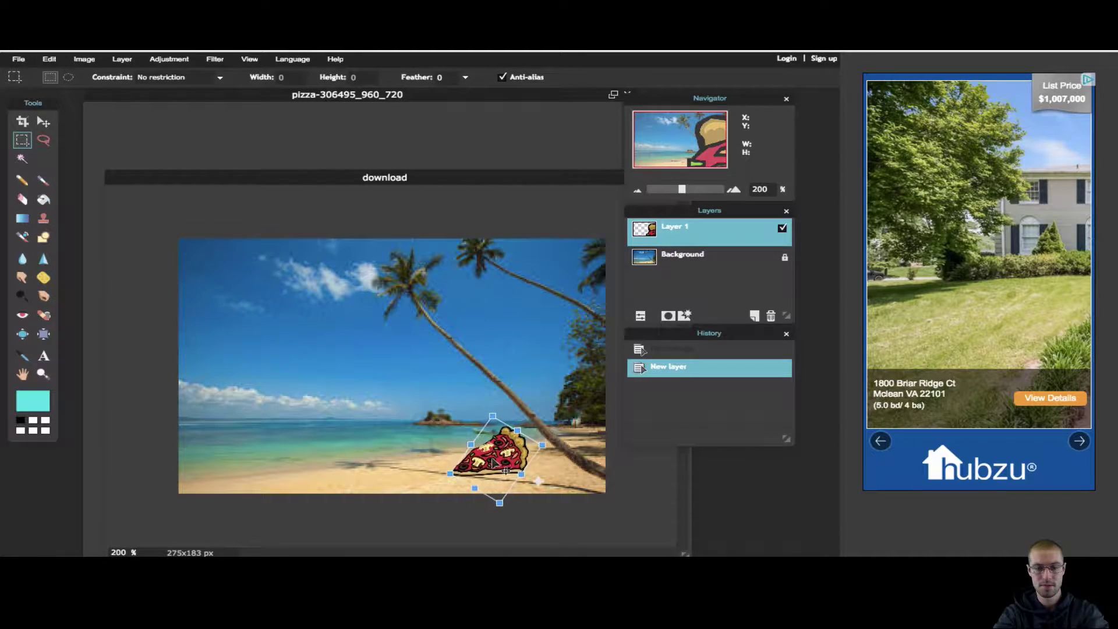
pyautogui.click(386, 450)
pyautogui.click(389, 368)
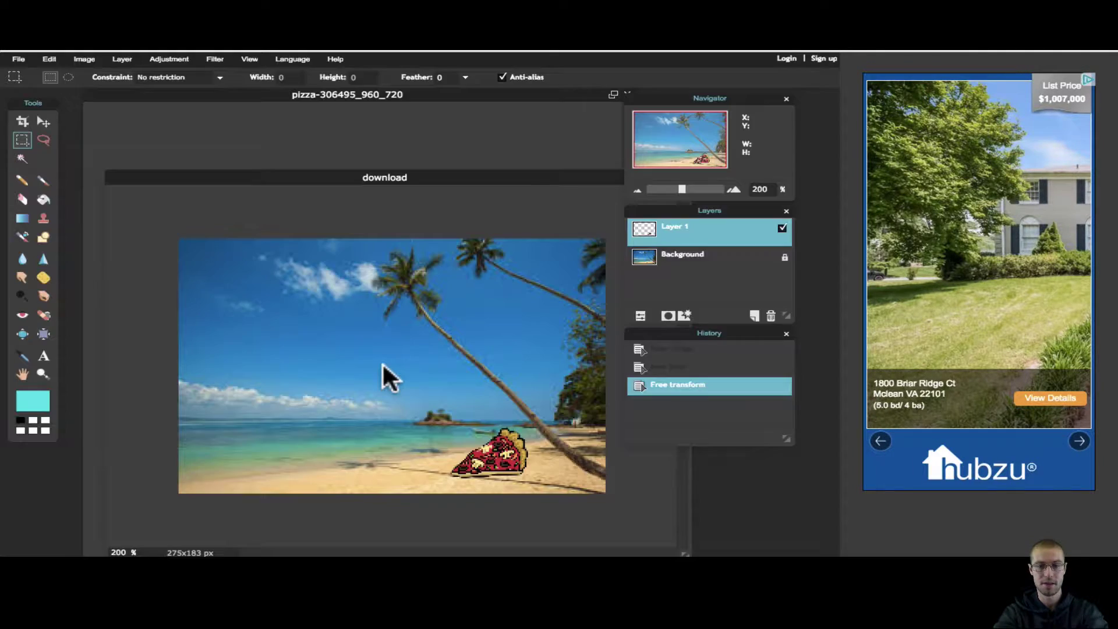